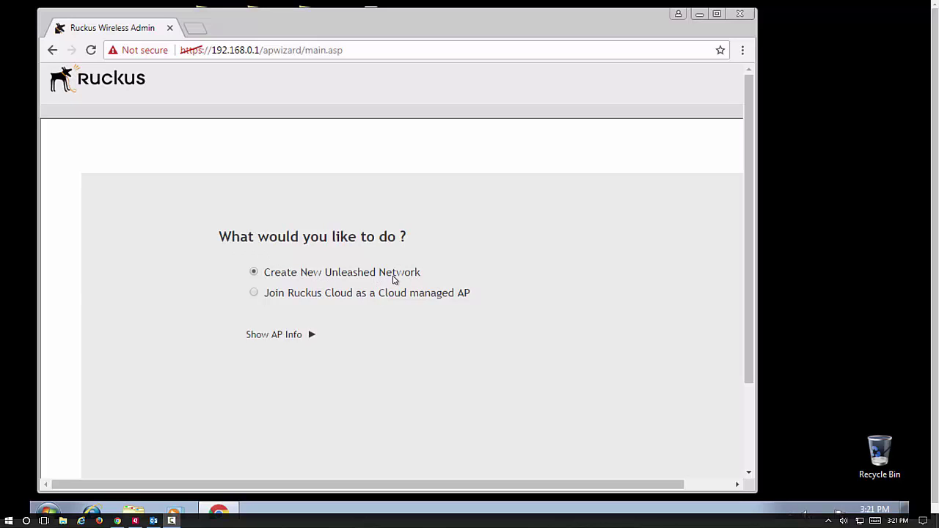
# Expand the AP details for the R710 at 192.168.0.1, version 200.4.9.13.47
pyautogui.click(311, 336)
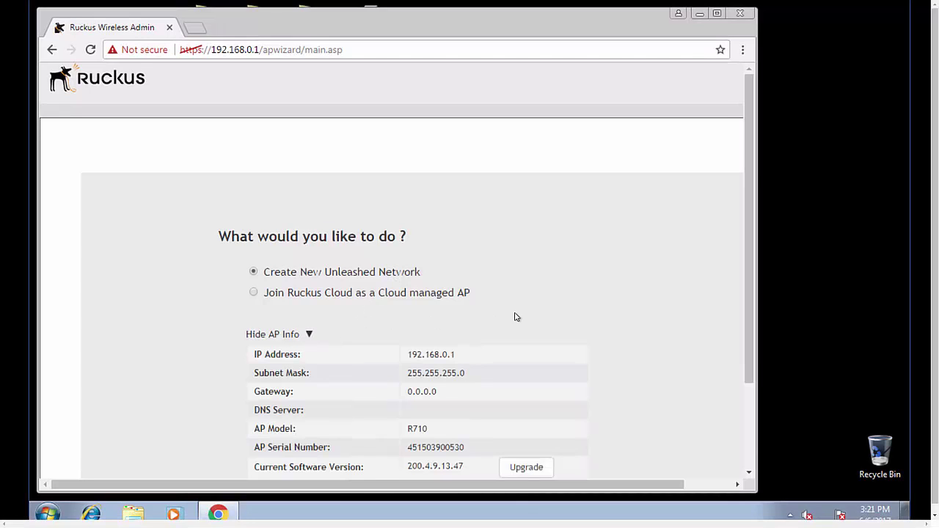
pyautogui.scroll(-1, 515, 316)
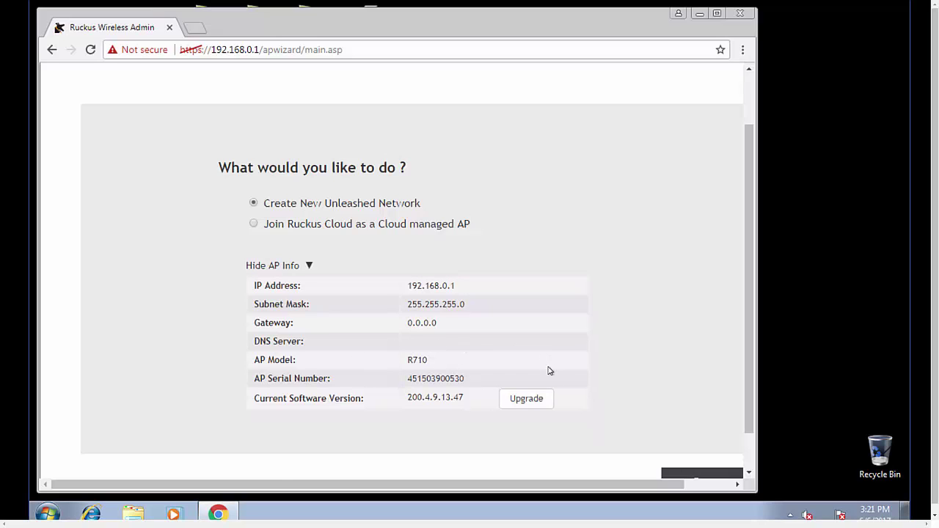
pyautogui.scroll(-1, 665, 373)
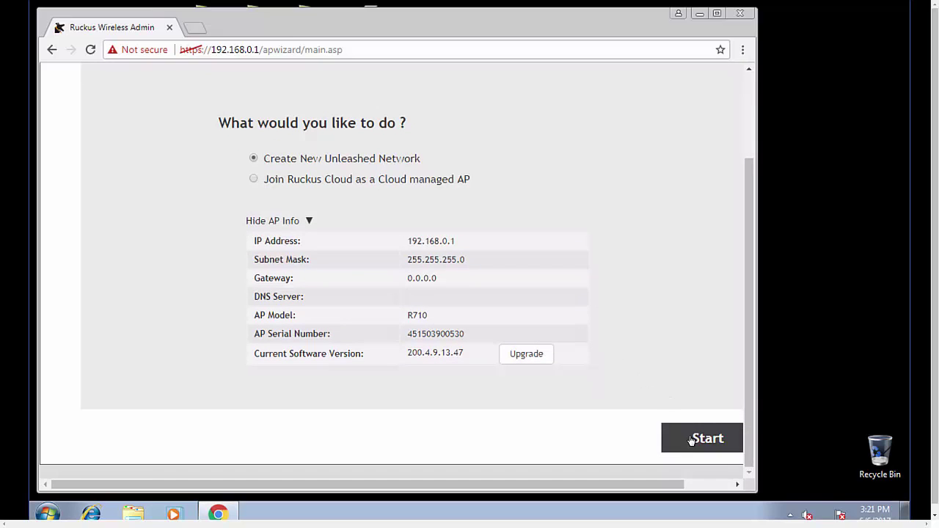
# Start creating the new Unleashed network and wait until the master reports it is configured
pyautogui.click(691, 439)
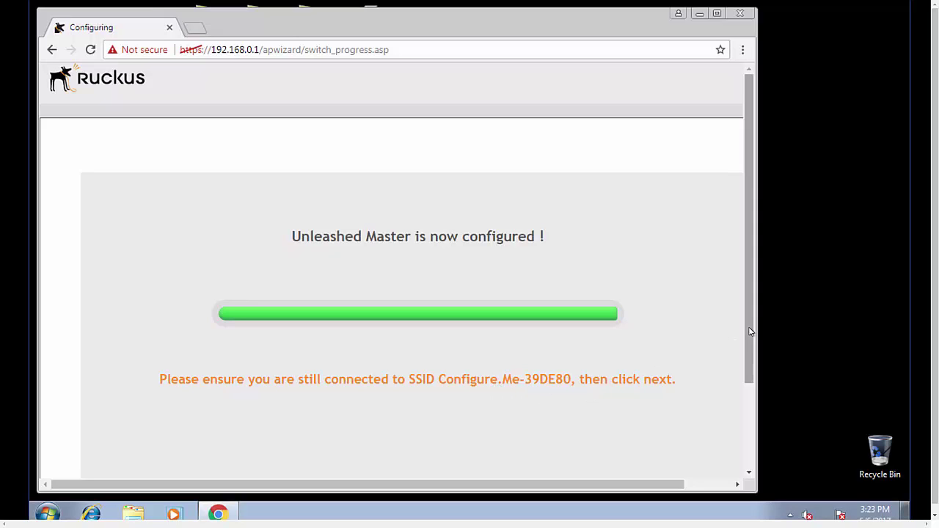
# Continue past Chrome's certificate warning for 192.168.0.1 to the wizard's System step
pyautogui.moveTo(750, 325); pyautogui.dragTo(747, 423)
pyautogui.click(695, 438)
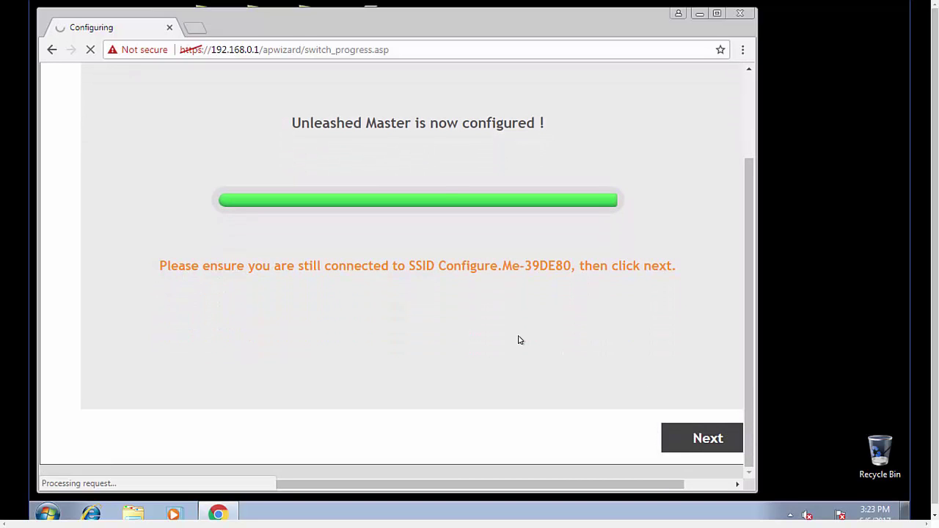
pyautogui.click(219, 365)
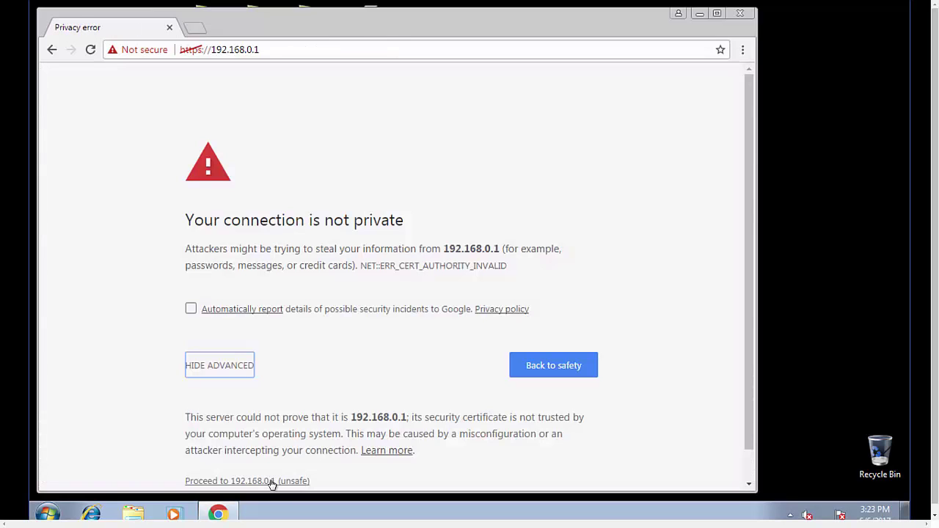
pyautogui.click(272, 481)
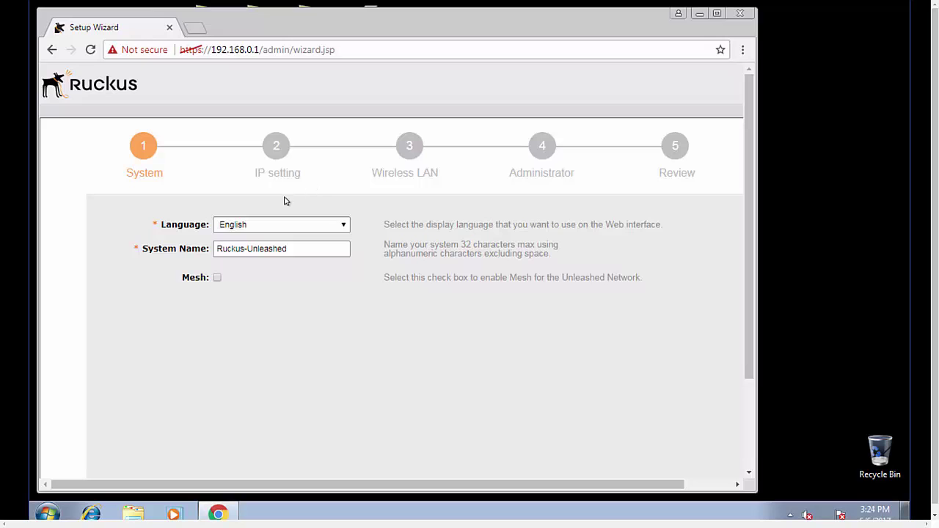
# Keep English as the language and rename the system from Ruckus-Unleashed to Lab-Unleashed
pyautogui.click(345, 225)
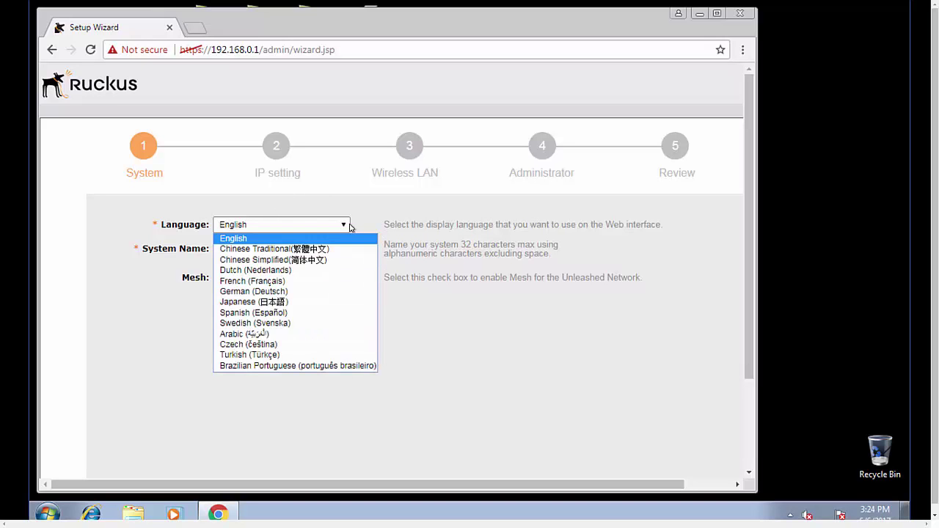
pyautogui.click(362, 221)
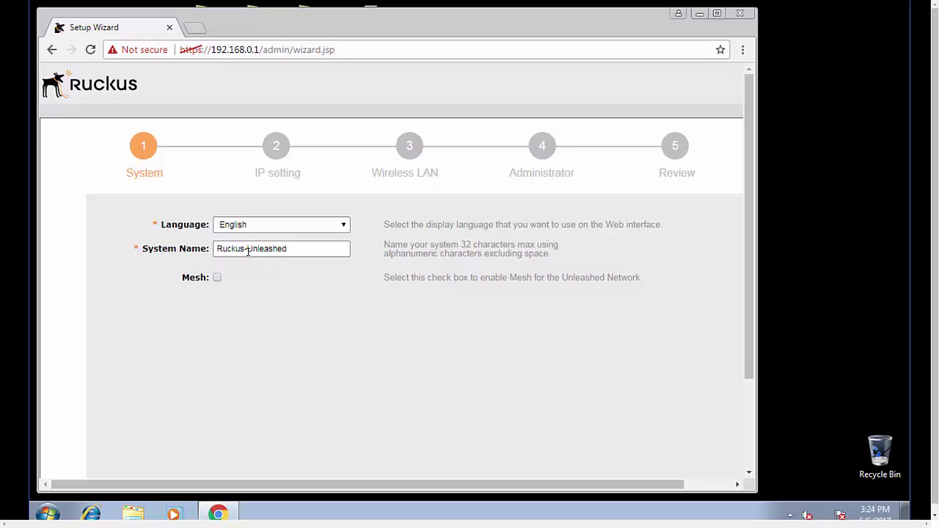
pyautogui.moveTo(245, 249); pyautogui.dragTo(195, 249)
pyautogui.write('Lab')
pyautogui.scroll(-5, 748, 284)
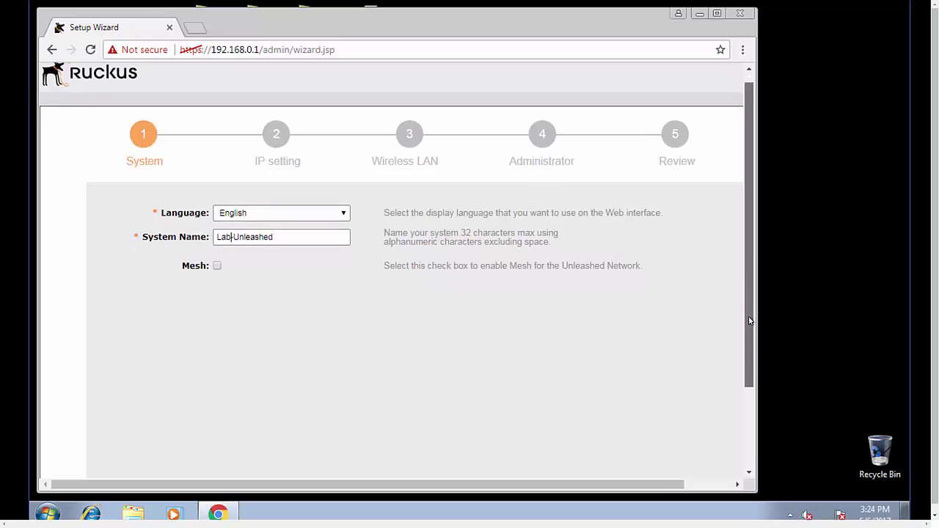
pyautogui.click(695, 424)
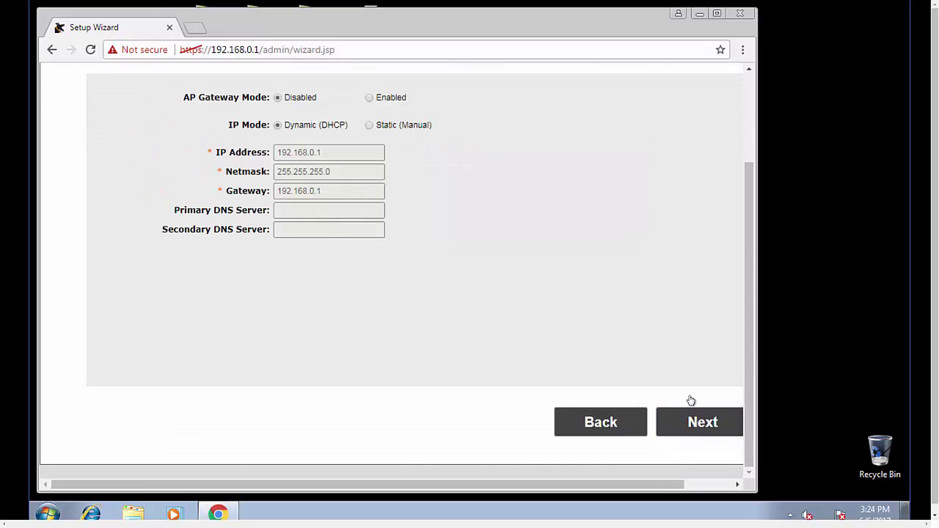
pyautogui.scroll(3, 751, 322)
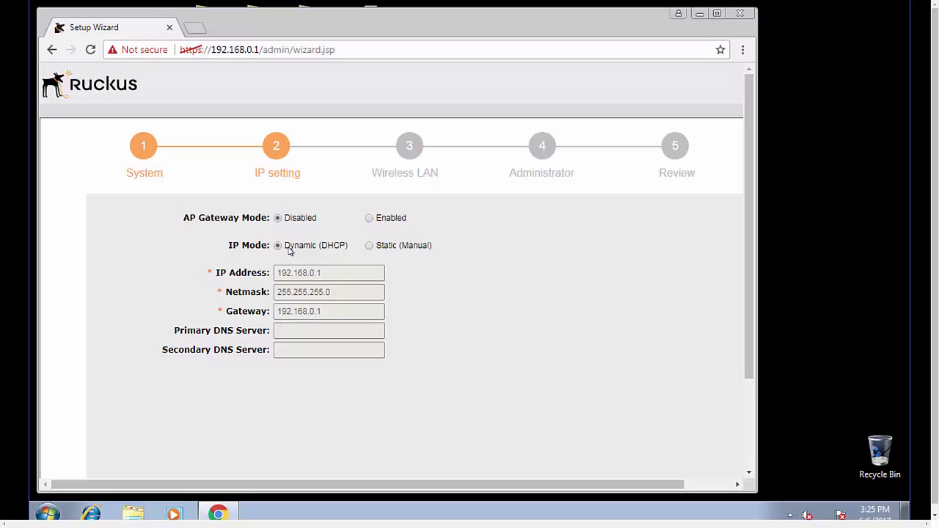
# Switch to static IP 192.168.0.20 with DNS servers 8.8.8.8 and 8.8.4.4
pyautogui.click(370, 246)
pyautogui.click(331, 272)
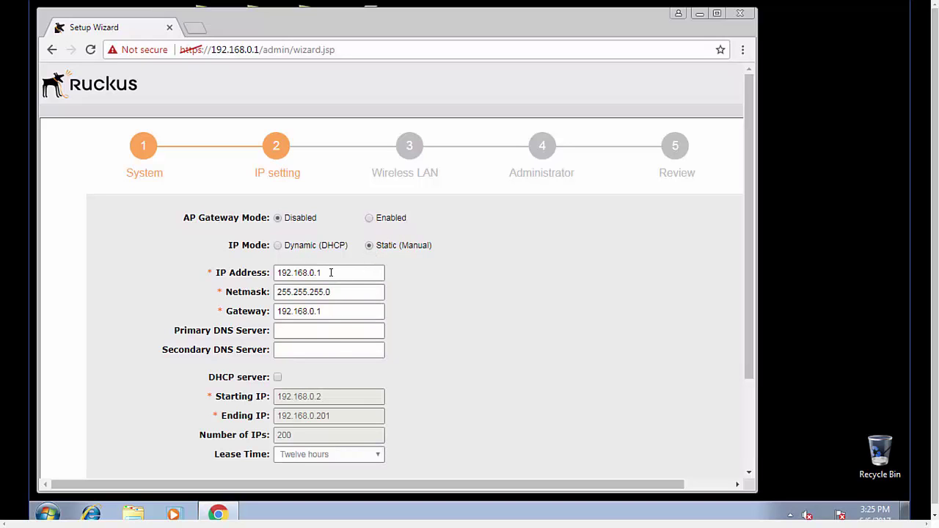
pyautogui.press('BackSpace')
pyautogui.write('20')
pyautogui.write('0')
pyautogui.write('8.8.8.8')
pyautogui.press('Tab')
pyautogui.write('8.8.4.4')
# Enable the DHCP server with pool 192.168.0.100–110 and a Twelve hours lease
pyautogui.click(278, 377)
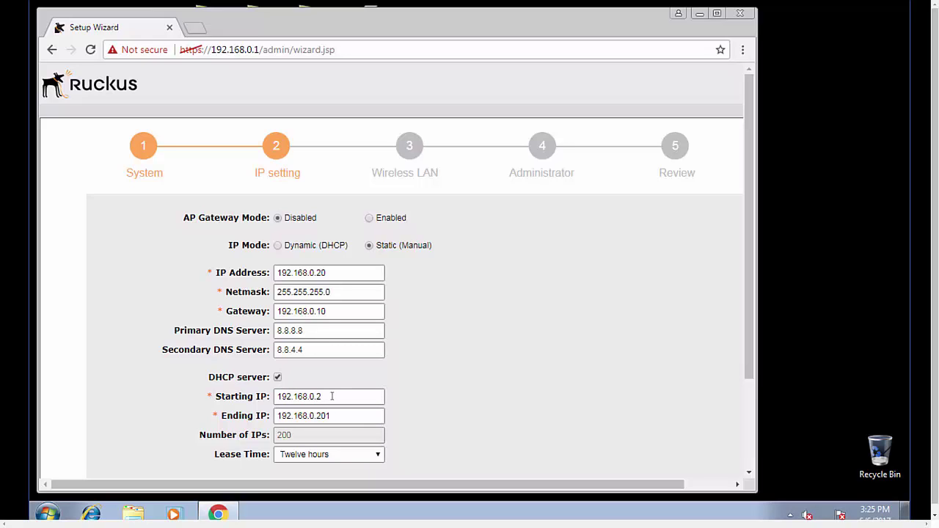
pyautogui.press('BackSpace')
pyautogui.write('100')
pyautogui.press('BackSpace')
pyautogui.press('BackSpace')
pyautogui.press('BackSpace')
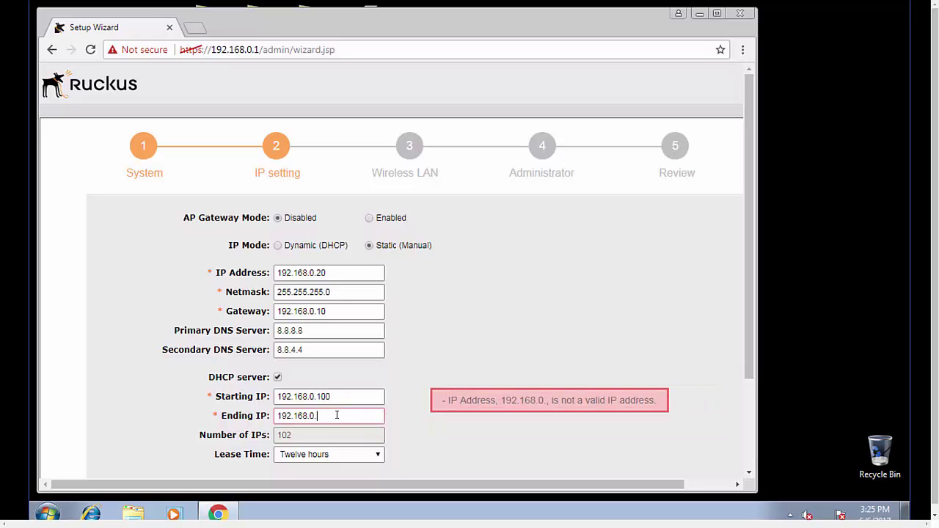
pyautogui.write('110')
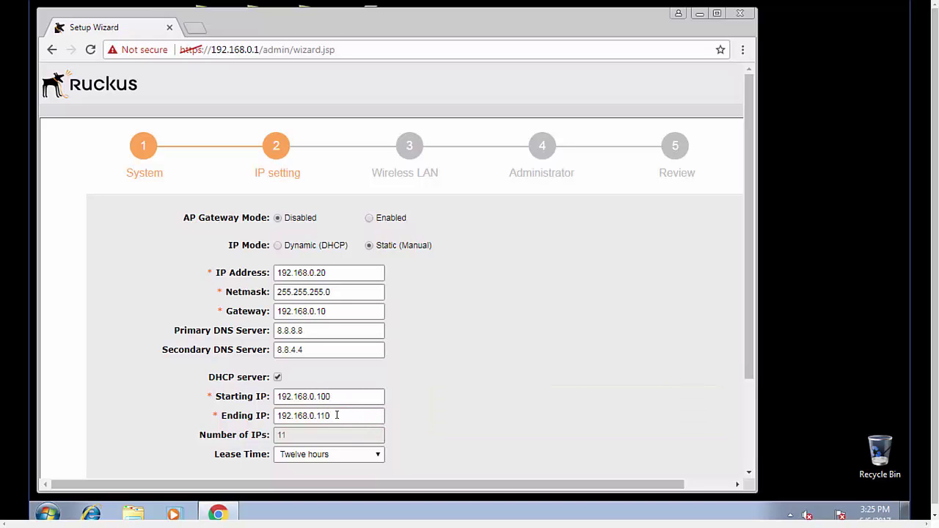
pyautogui.click(378, 455)
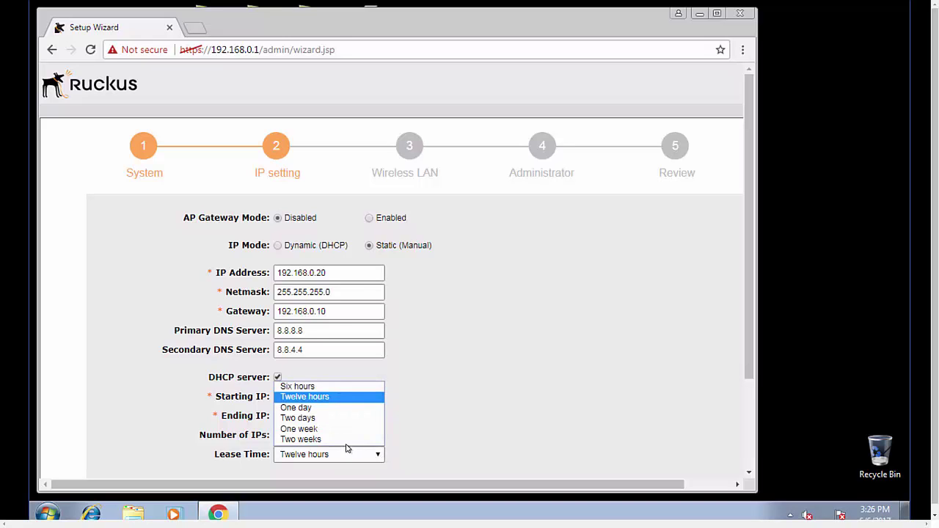
pyautogui.click(317, 396)
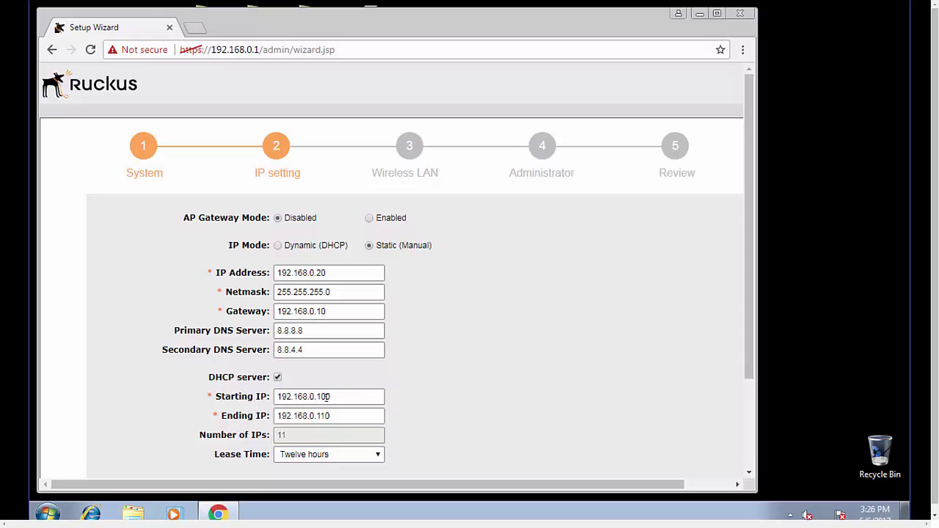
# Name the wireless network Lab-Unleashed on the wireless LAN step
pyautogui.scroll(-3, 562, 388)
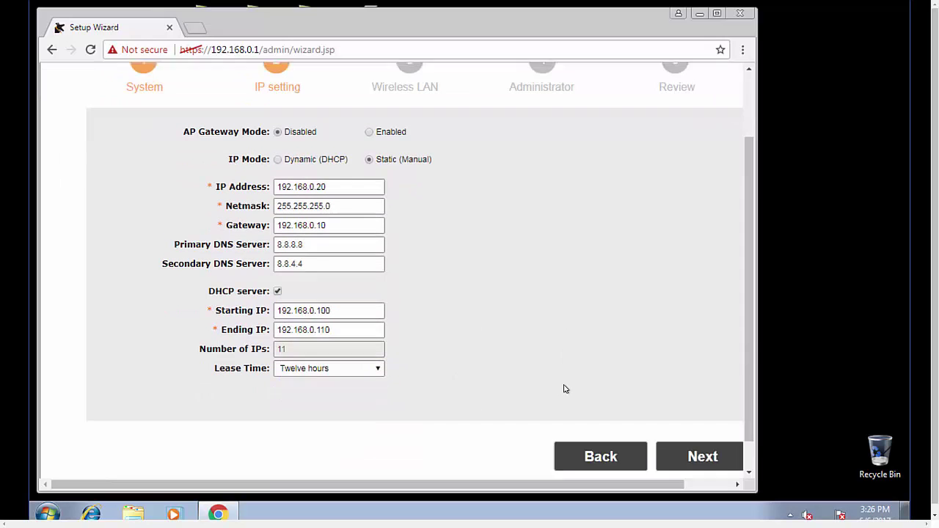
pyautogui.click(690, 421)
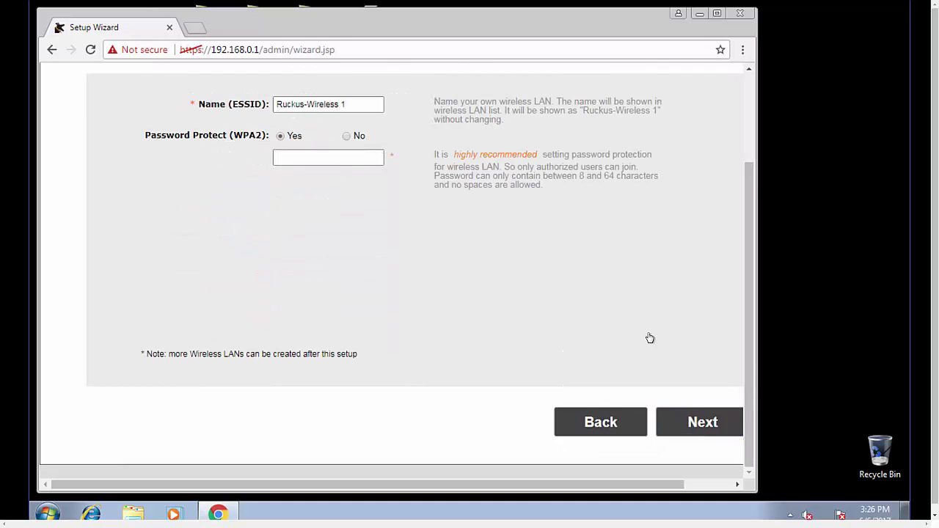
pyautogui.scroll(3, 607, 279)
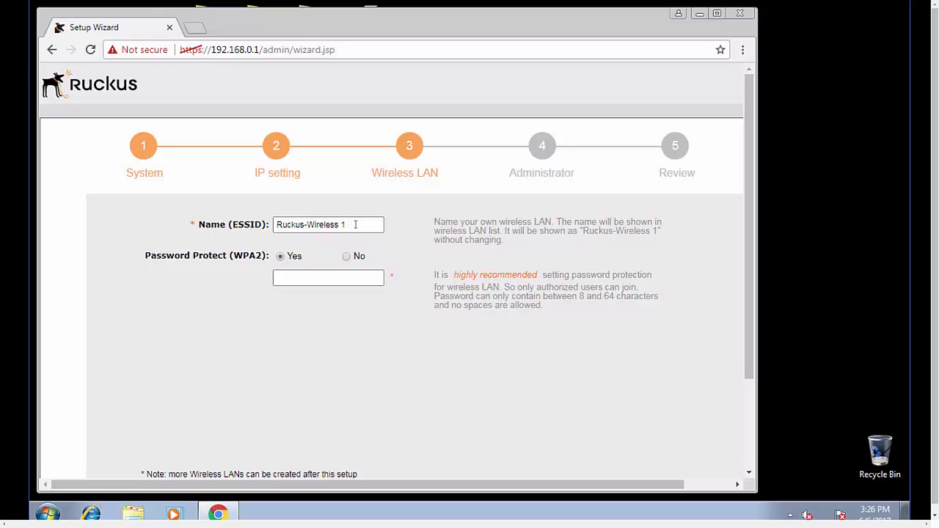
pyautogui.moveTo(355, 224); pyautogui.dragTo(225, 220)
pyautogui.write('Lab-Unleashed')
# Enter a WPA2 password, lengthening it to at least 8 characters when rejected
pyautogui.click(305, 275)
pyautogui.write('Ruckus')
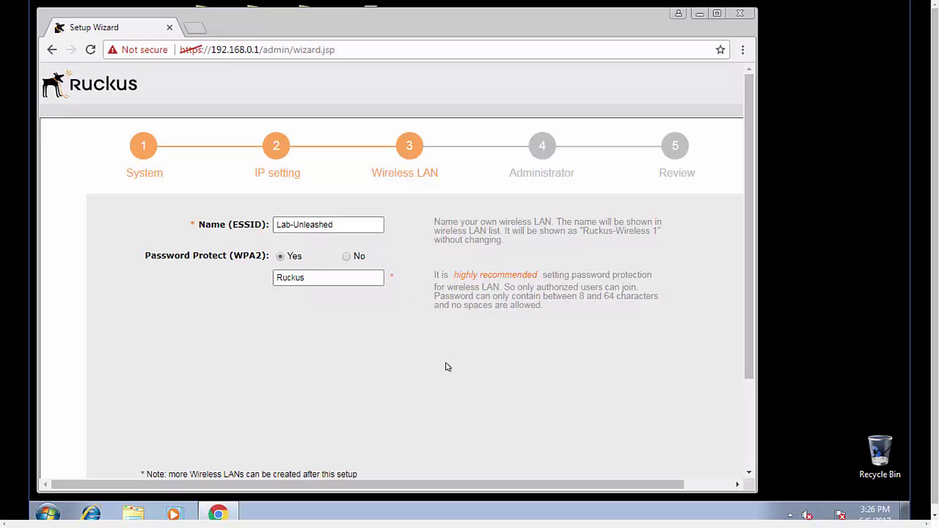
pyautogui.scroll(-2, 446, 366)
pyautogui.click(693, 422)
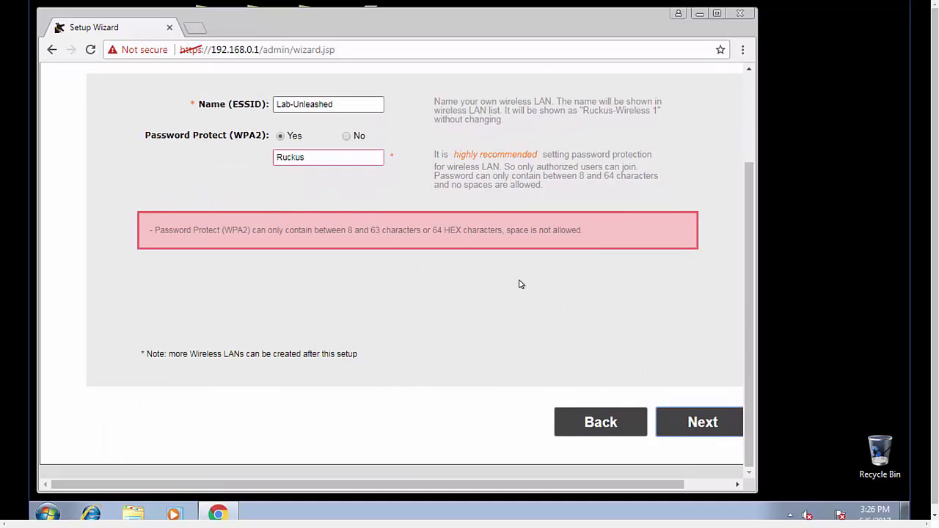
pyautogui.scroll(2, 518, 284)
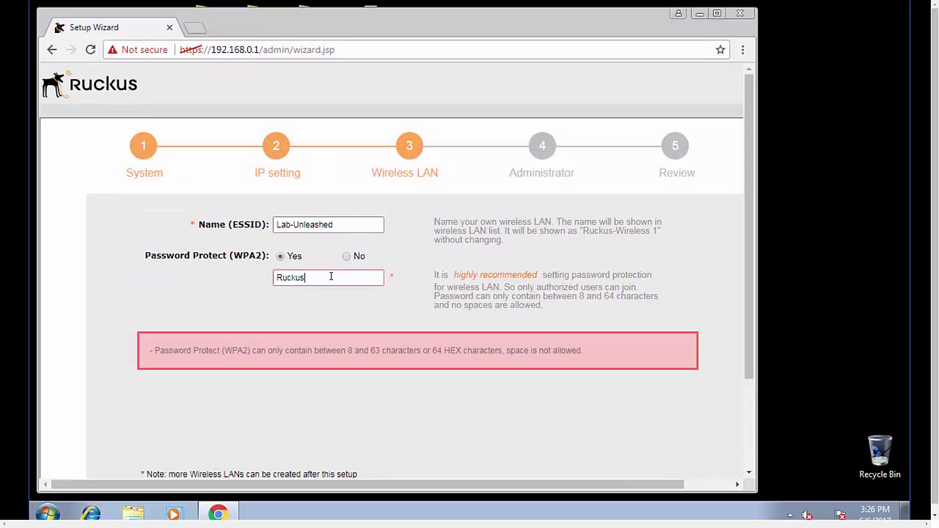
pyautogui.write('1234')
pyautogui.scroll(-3, 498, 388)
# Enter and confirm the admin account's password, keeping the username admin
pyautogui.click(704, 424)
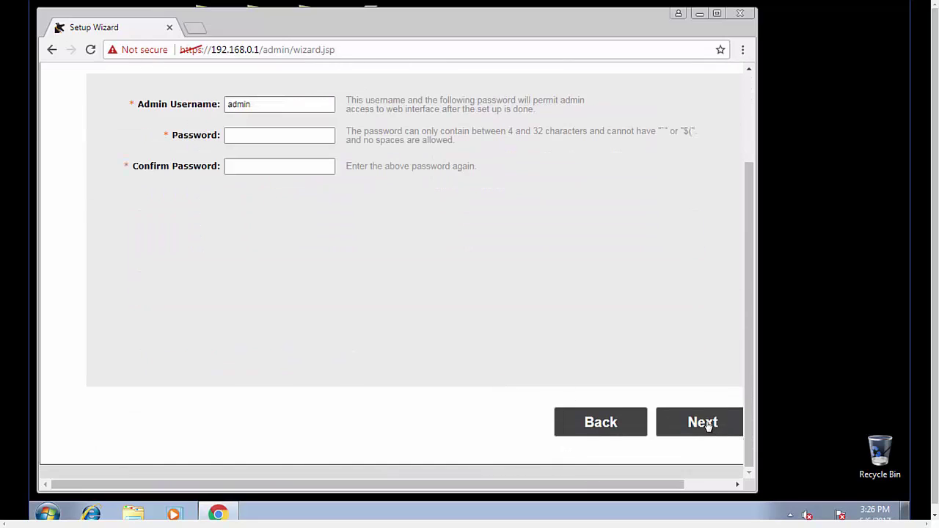
pyautogui.scroll(3, 318, 246)
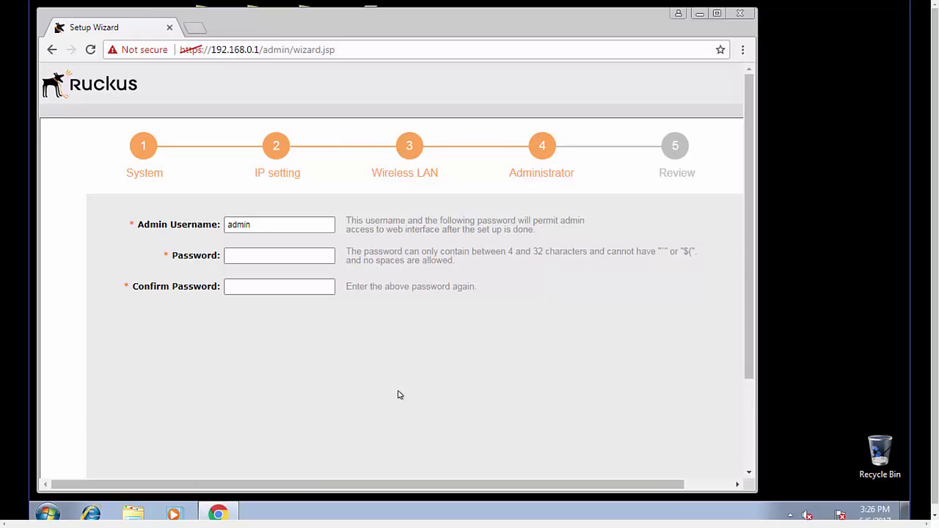
pyautogui.write('in12admin1234')
pyautogui.scroll(-3, 400, 395)
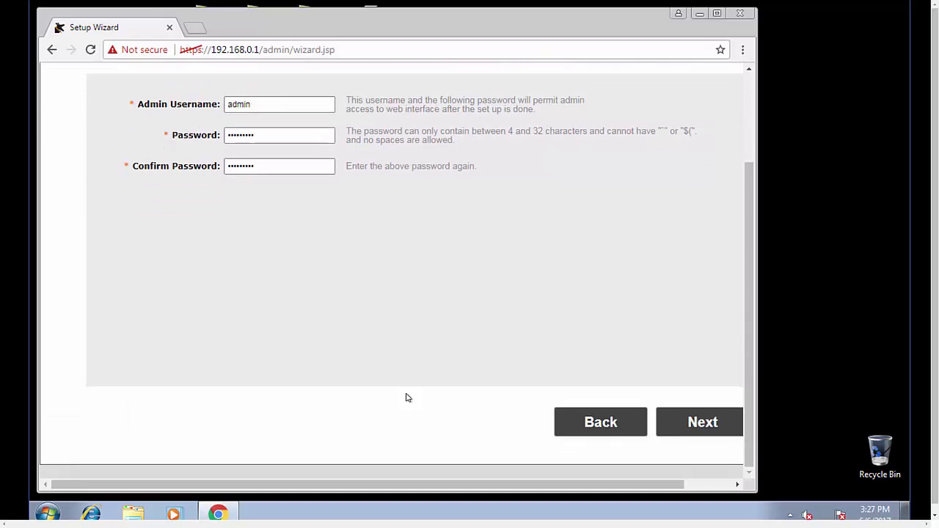
# Review the Lab-Unleashed settings at 192.168.0.20 and click Finish to submit them
pyautogui.click(701, 423)
pyautogui.scroll(3, 402, 203)
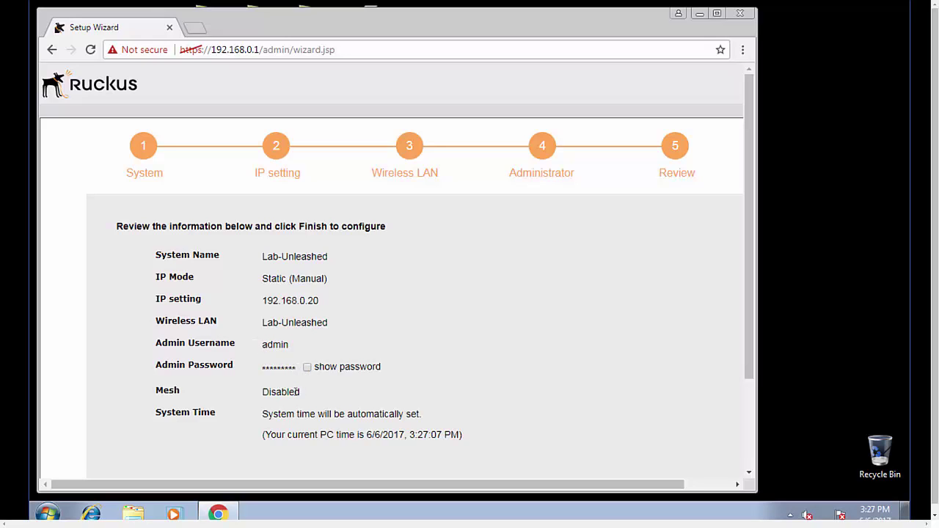
pyautogui.scroll(-1, 515, 350)
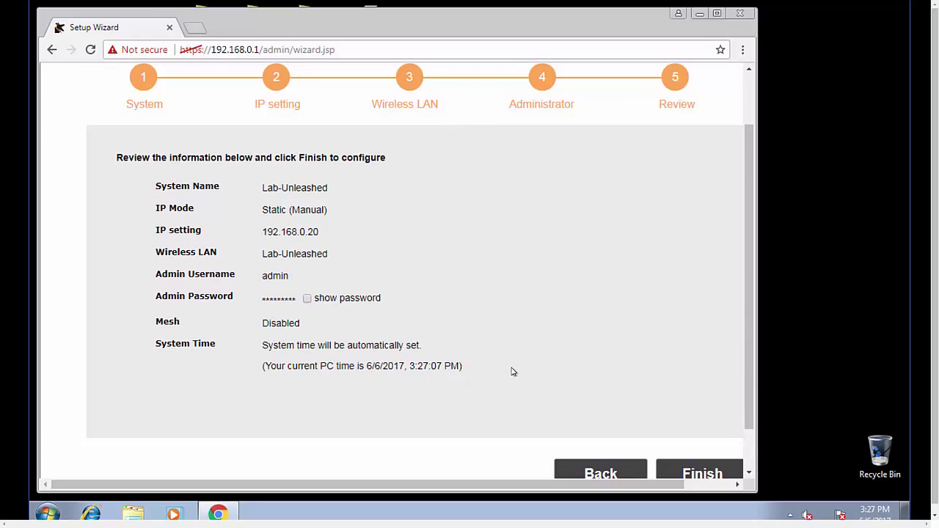
pyautogui.scroll(-1, 629, 388)
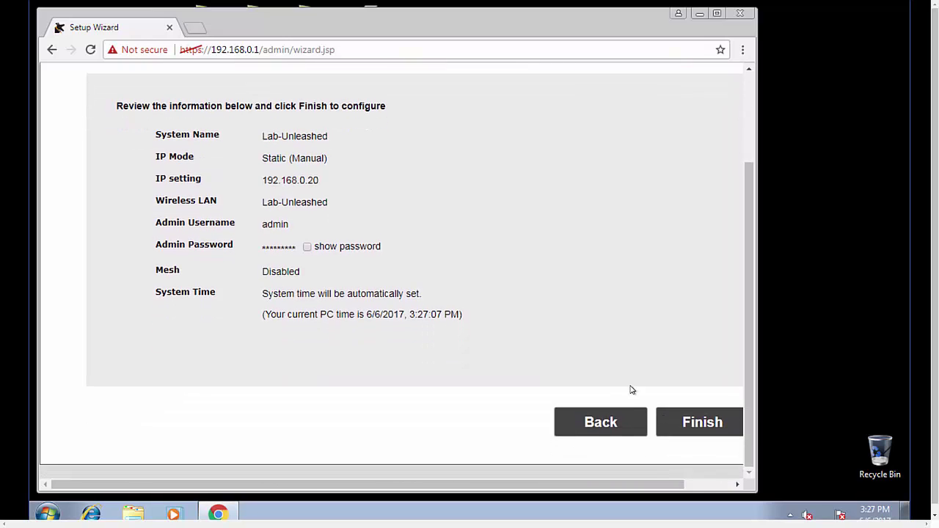
pyautogui.click(691, 425)
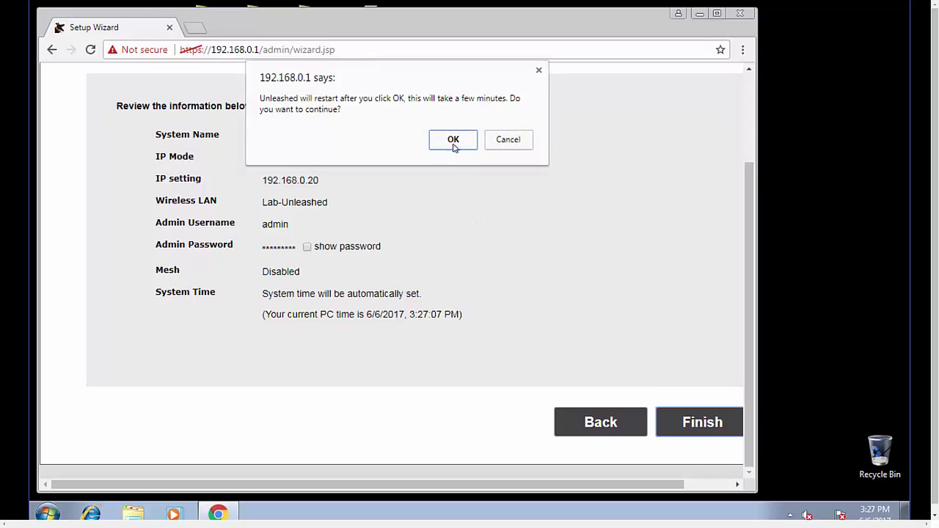
# Confirm the restart and wait for the Congratulations message naming the Lab-Unleashed SSID
pyautogui.click(454, 143)
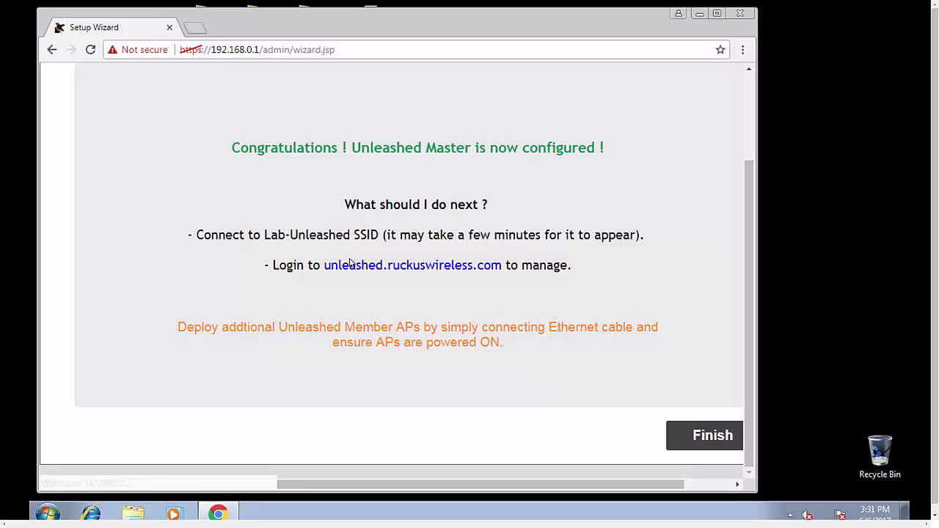
pyautogui.click(698, 436)
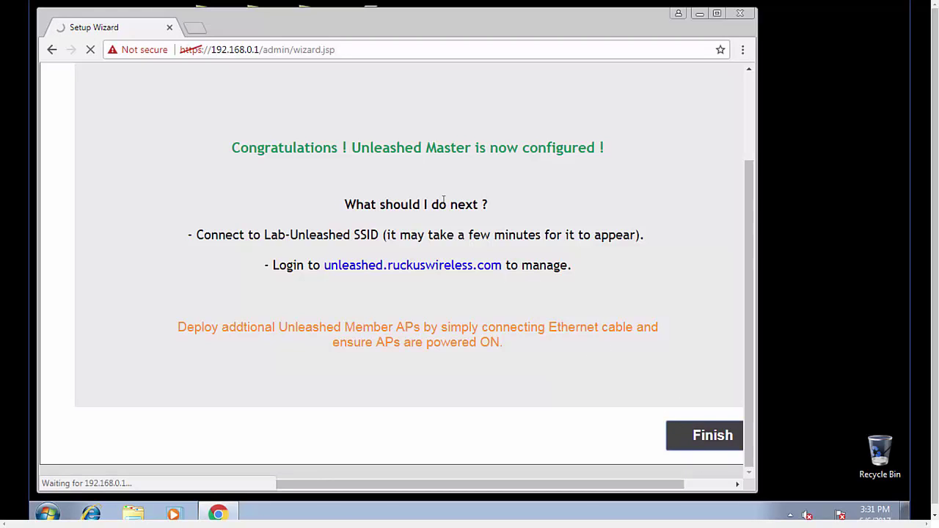
pyautogui.click(260, 49)
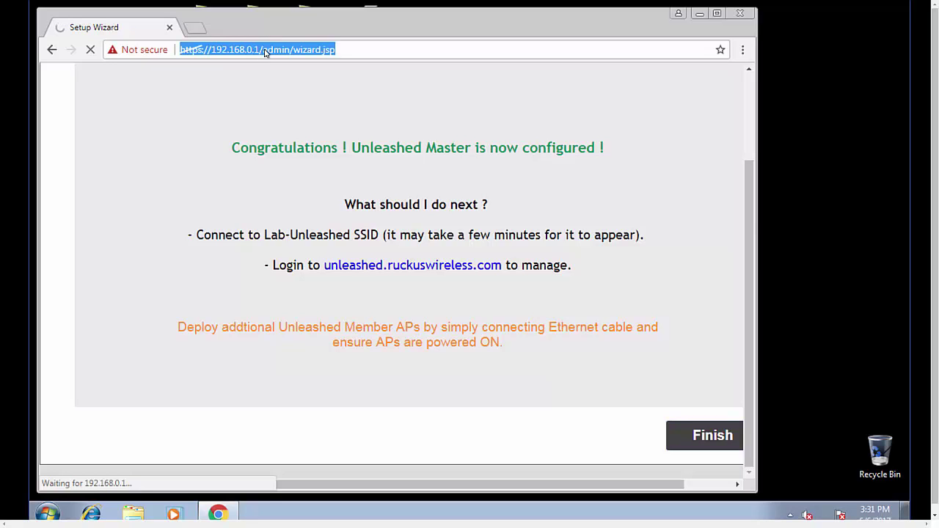
pyautogui.click(341, 51)
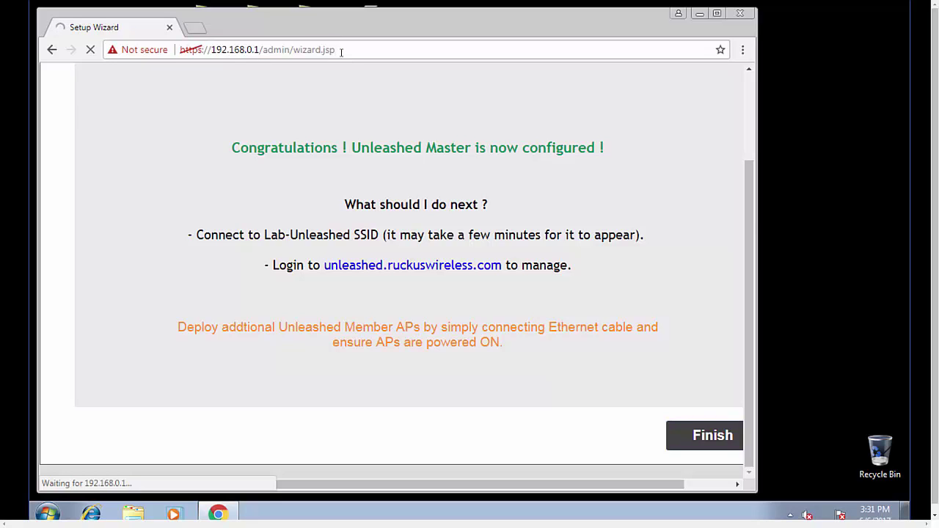
pyautogui.press('BackSpace')
pyautogui.press('BackSpace')
pyautogui.press('BackSpace')
pyautogui.press('BackSpace')
pyautogui.press('BackSpace')
pyautogui.press('BackSpace')
pyautogui.press('BackSpace')
pyautogui.press('BackSpace')
pyautogui.press('BackSpace')
pyautogui.press('BackSpace')
pyautogui.press('BackSpace')
pyautogui.press('BackSpace')
pyautogui.press('BackSpace')
pyautogui.press('BackSpace')
pyautogui.press('BackSpace')
pyautogui.press('BackSpace')
pyautogui.press('BackSpace')
pyautogui.press('BackSpace')
pyautogui.press('BackSpace')
pyautogui.press('BackSpace')
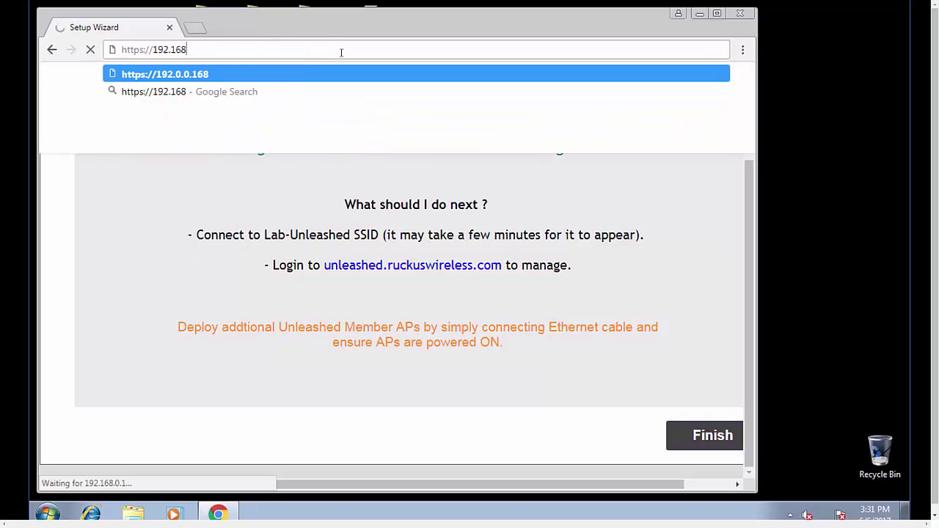
pyautogui.write('.0.20')
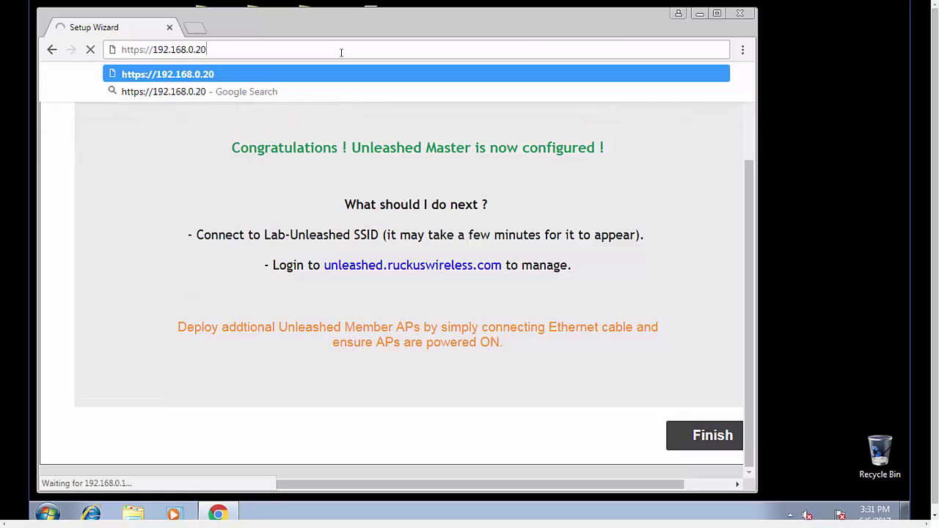
pyautogui.press('Return')
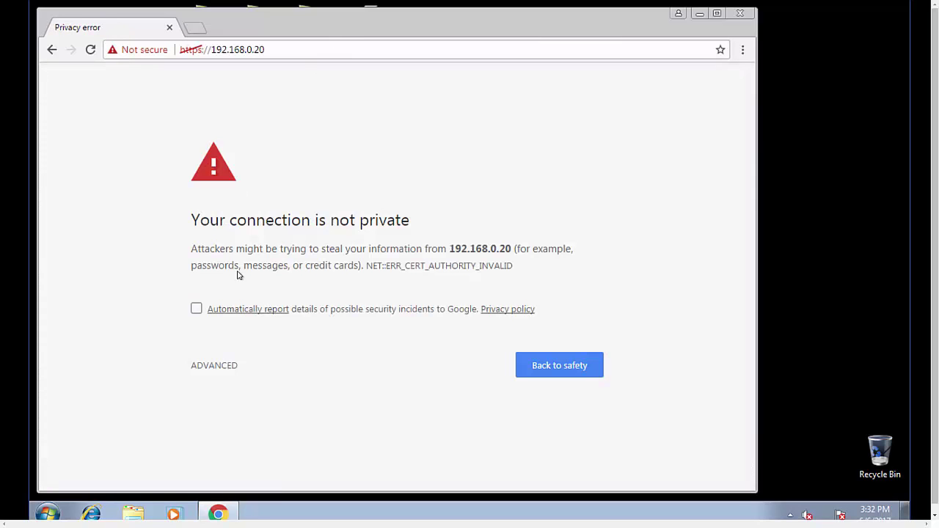
pyautogui.click(225, 364)
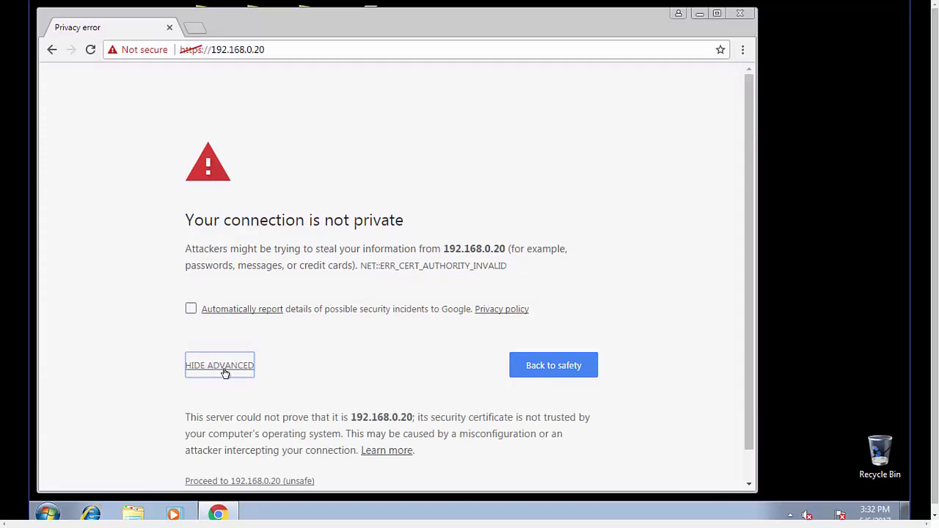
pyautogui.click(250, 480)
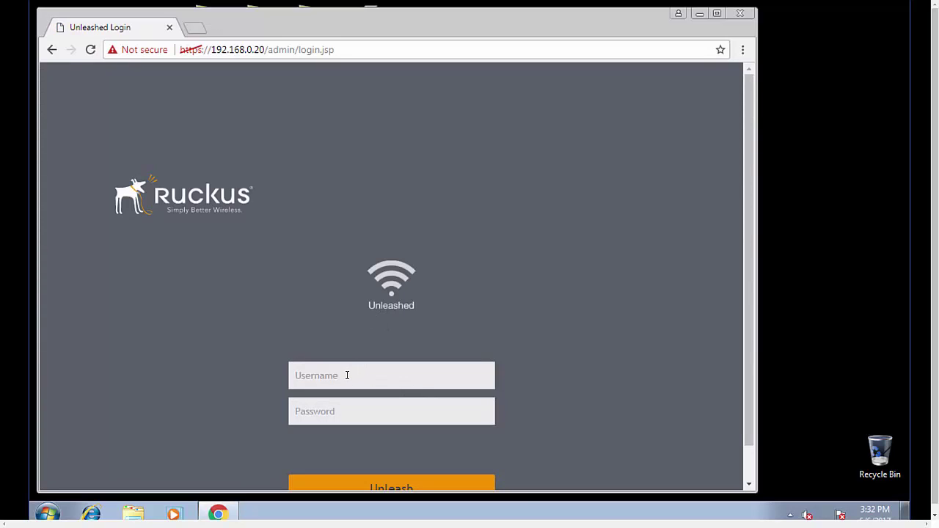
# Log in to the Lab-Unleashed controller as user 'admin' with the administrator password
pyautogui.scroll(-1, 347, 375)
pyautogui.click(320, 337)
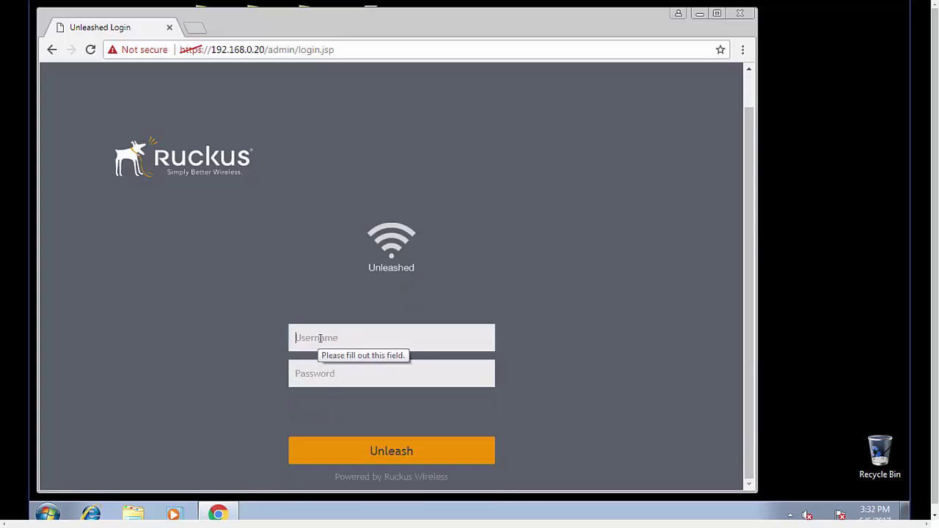
pyautogui.write('admin')
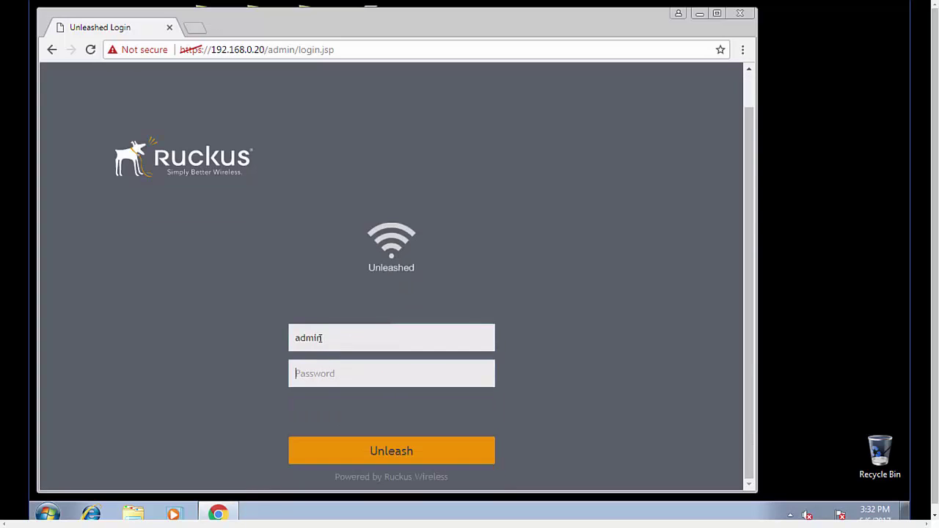
pyautogui.press('Tab')
pyautogui.write('•••••••••')
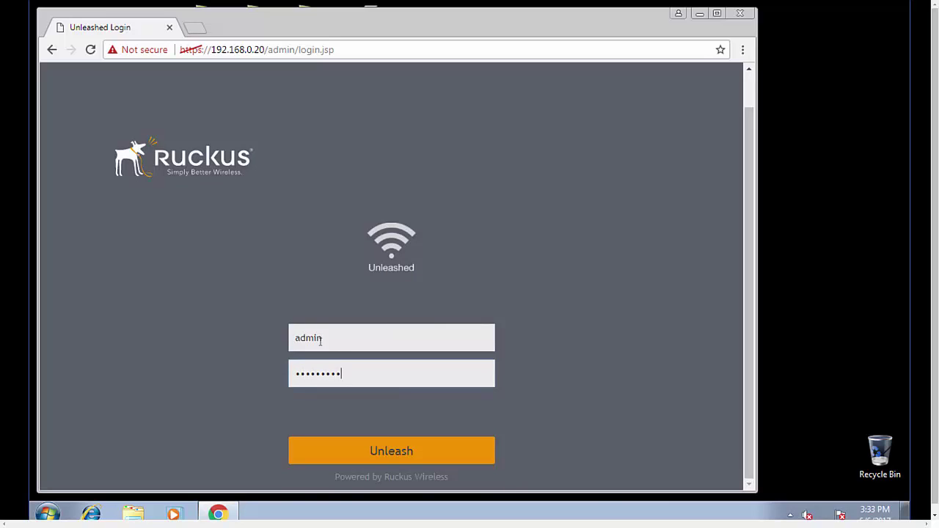
pyautogui.click(399, 450)
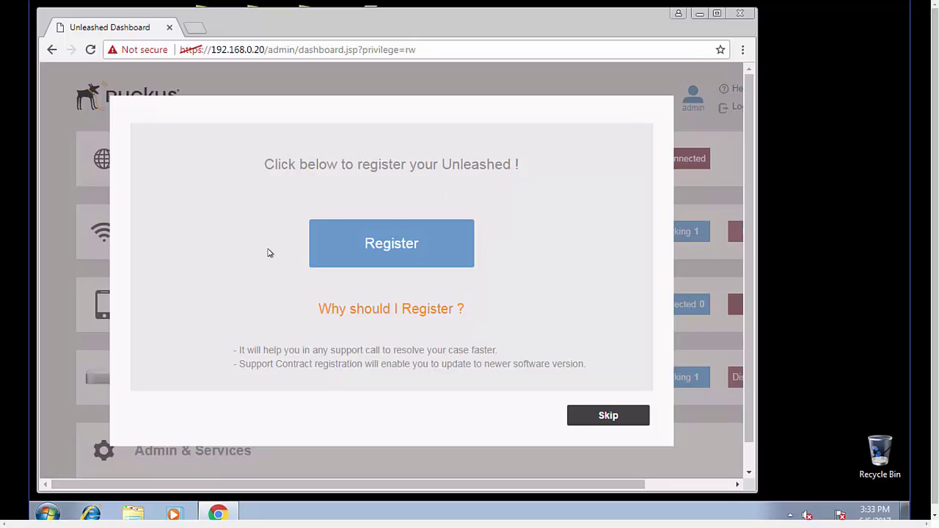
# Dismiss the Unleashed registration prompt by choosing Skip and confirming Yes, Skip
pyautogui.click(607, 416)
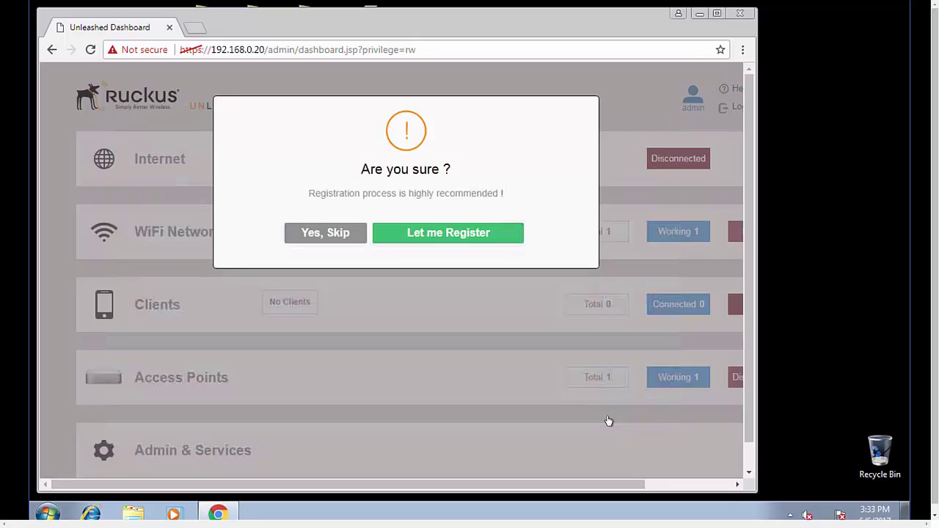
pyautogui.click(336, 241)
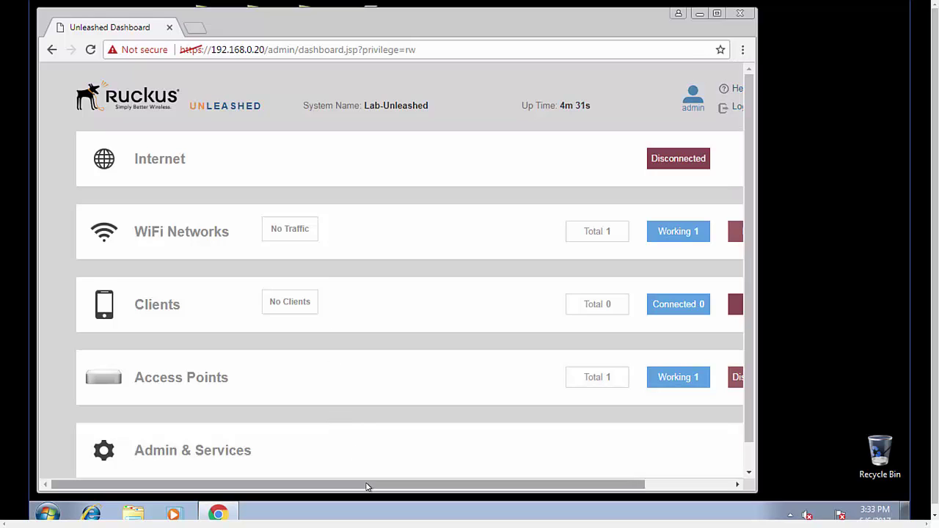
pyautogui.moveTo(367, 487); pyautogui.dragTo(415, 496)
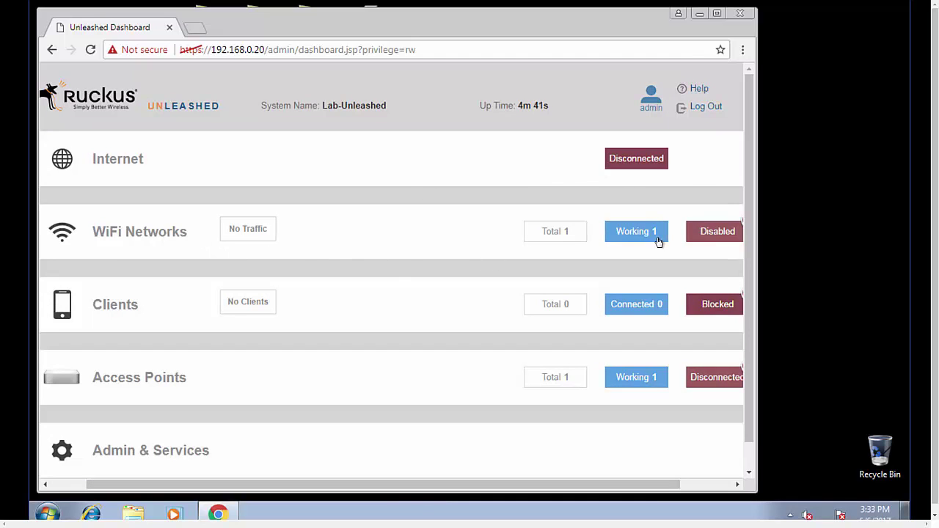
pyautogui.click(116, 237)
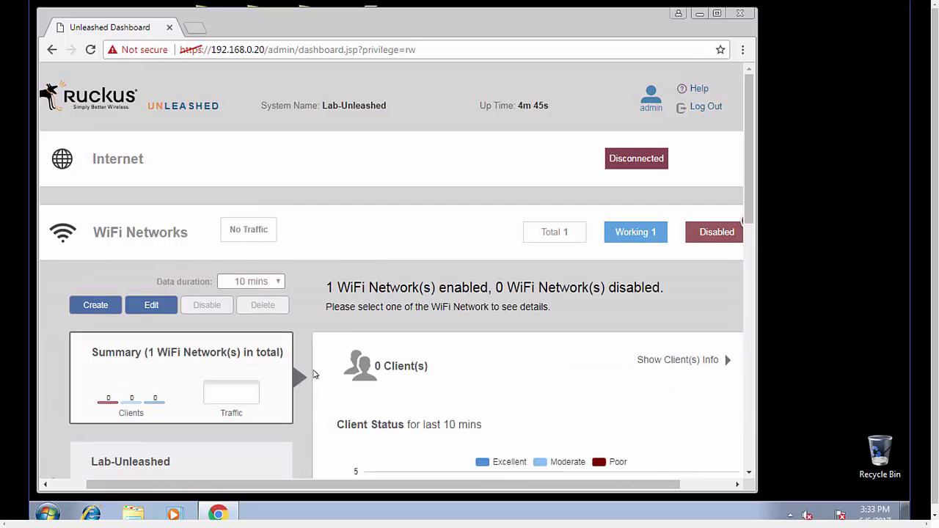
pyautogui.scroll(-1, 330, 381)
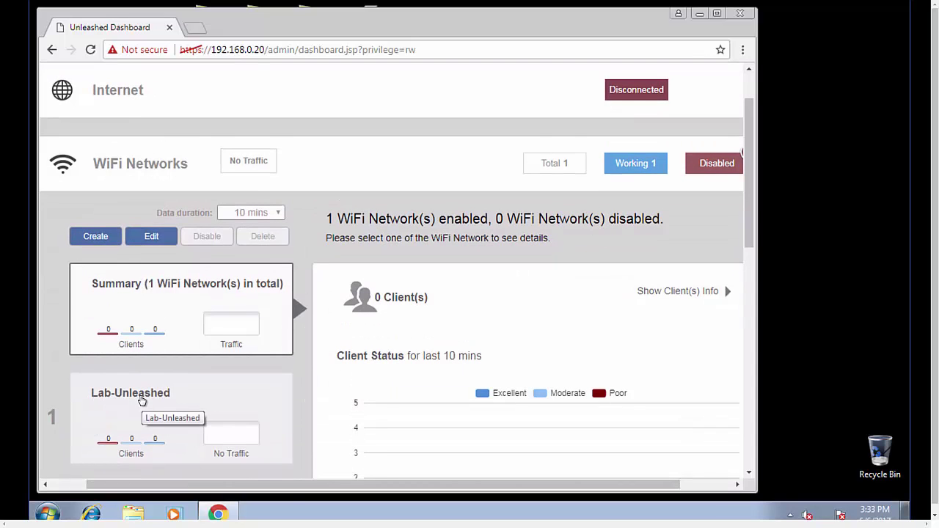
pyautogui.click(158, 167)
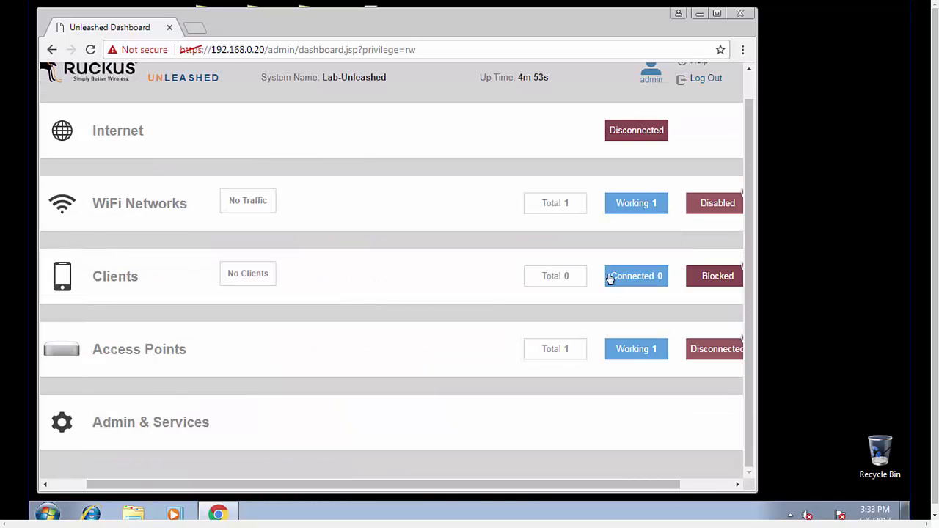
pyautogui.click(134, 350)
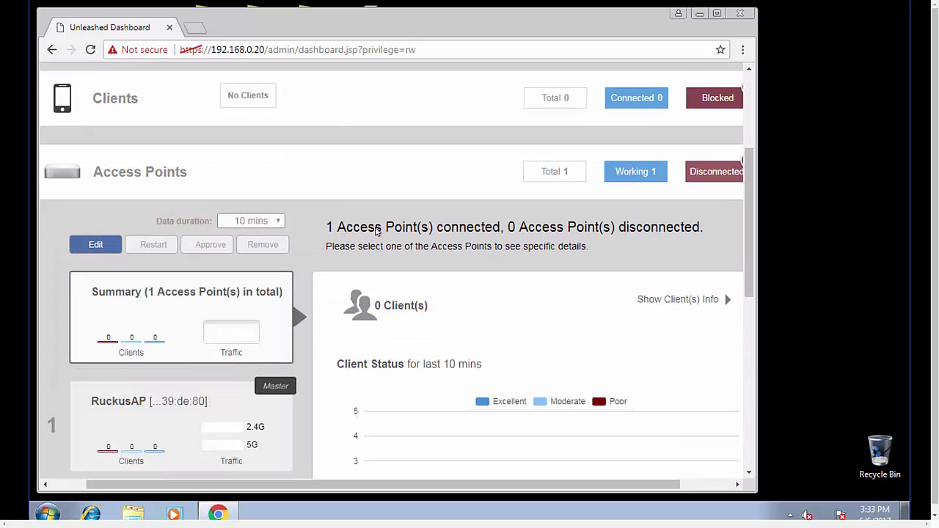
pyautogui.scroll(-1, 300, 301)
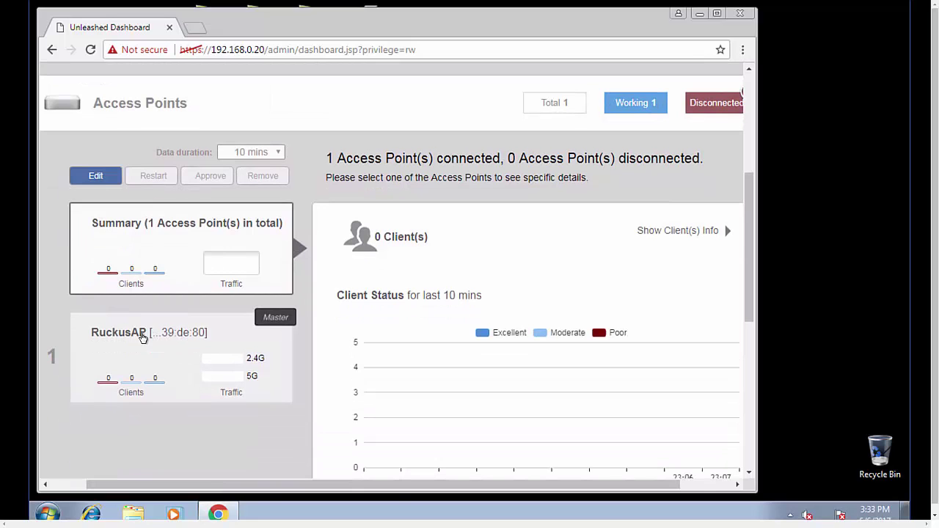
pyautogui.scroll(-3, 142, 338)
pyautogui.scroll(5, 142, 337)
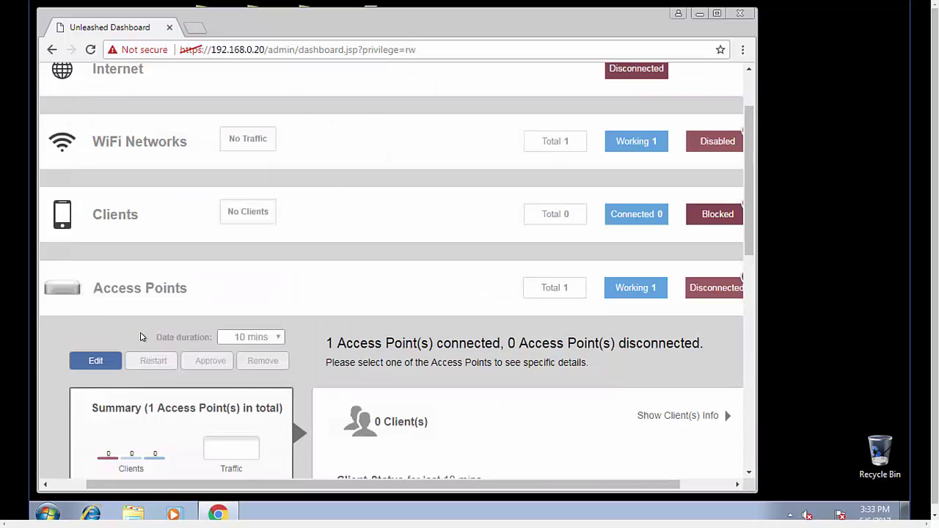
pyautogui.click(142, 381)
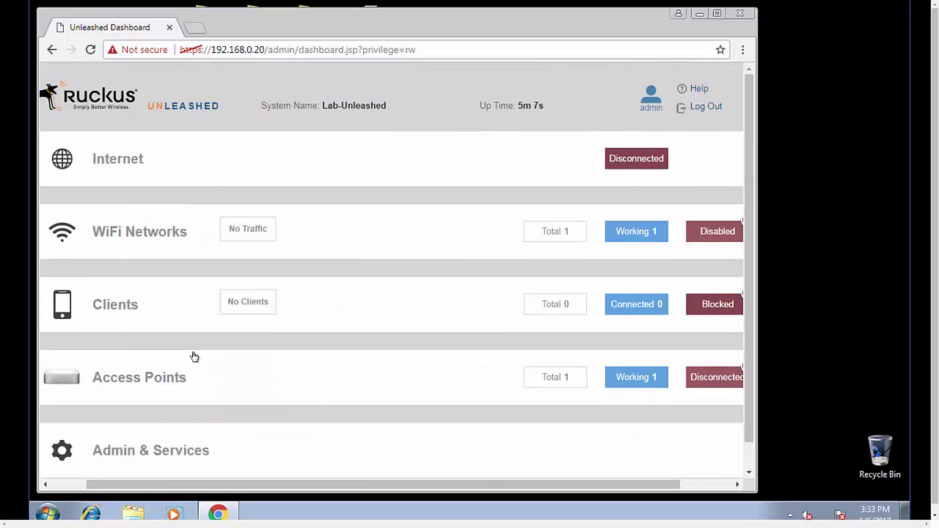
pyautogui.scroll(-1, 193, 356)
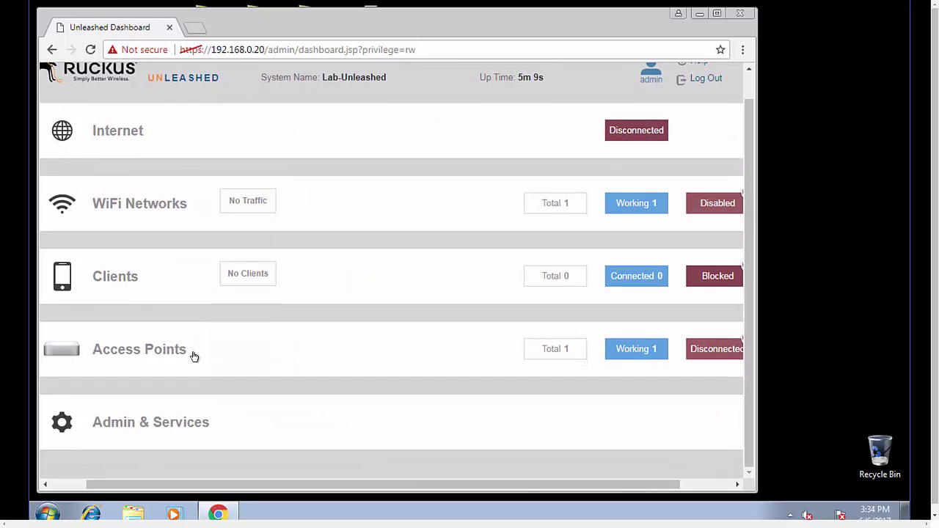